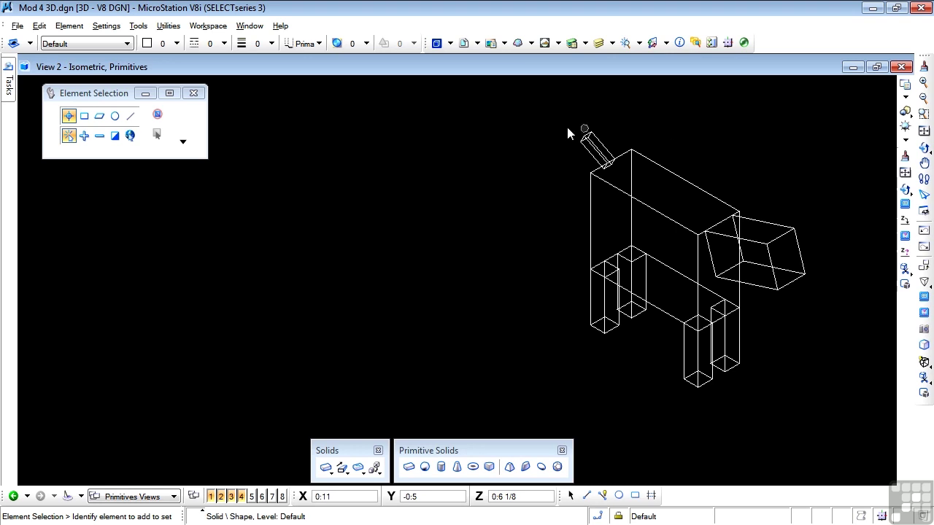
Review the function key assignments, then try F6 smooth shading and F5 wireframe
left_click(199, 29)
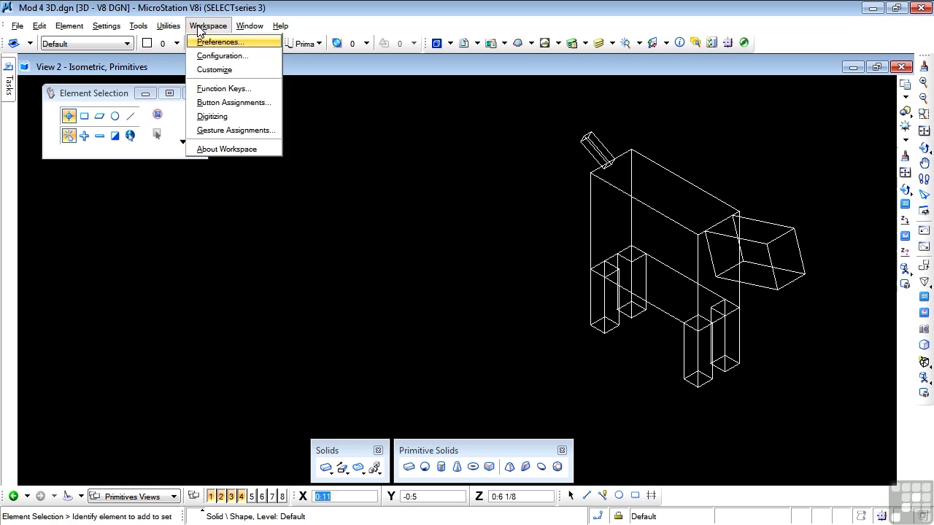
left_click(214, 88)
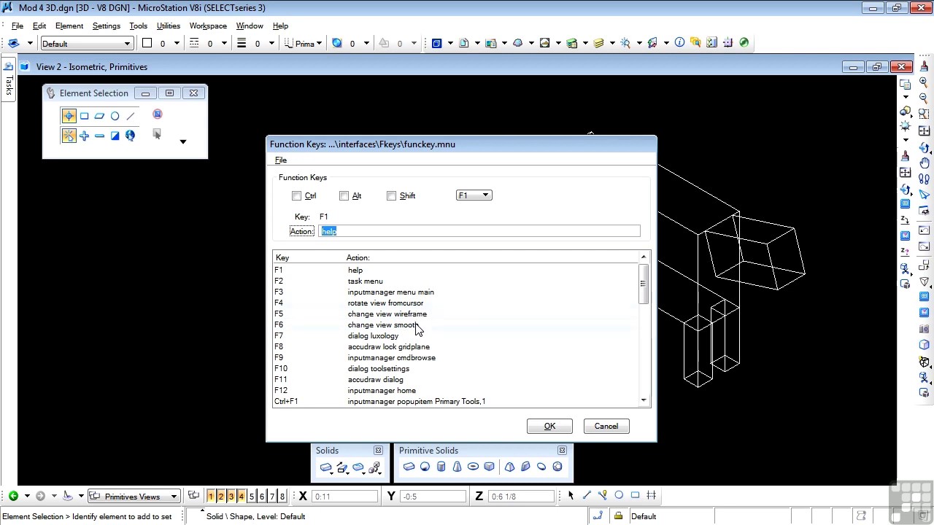
left_click(549, 427)
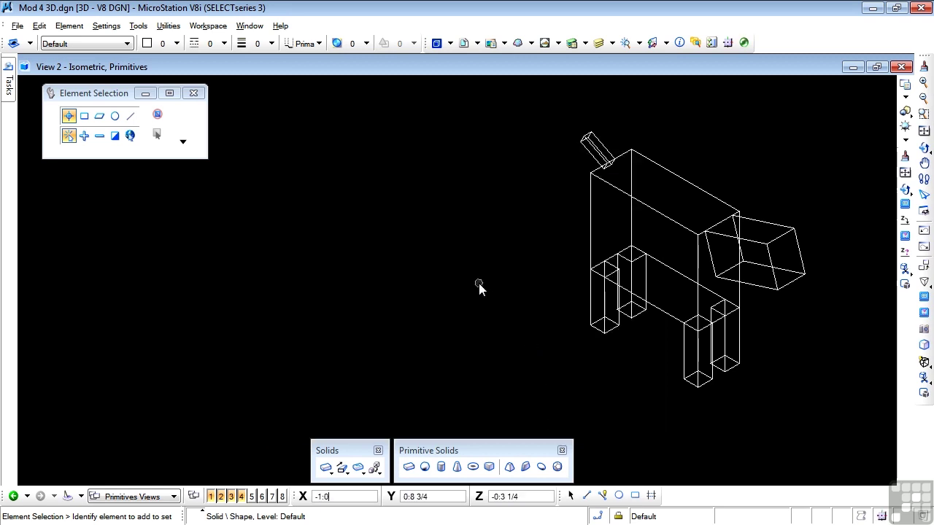
key("F6")
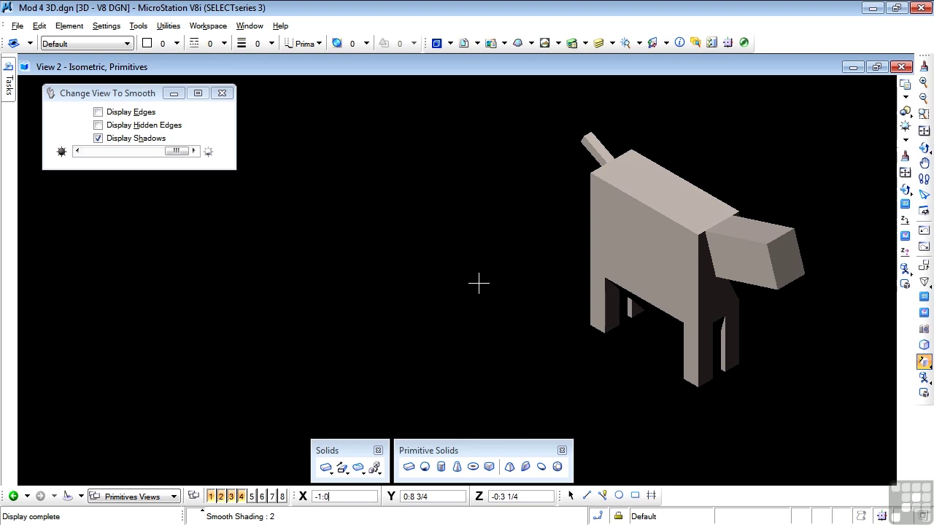
key("F5")
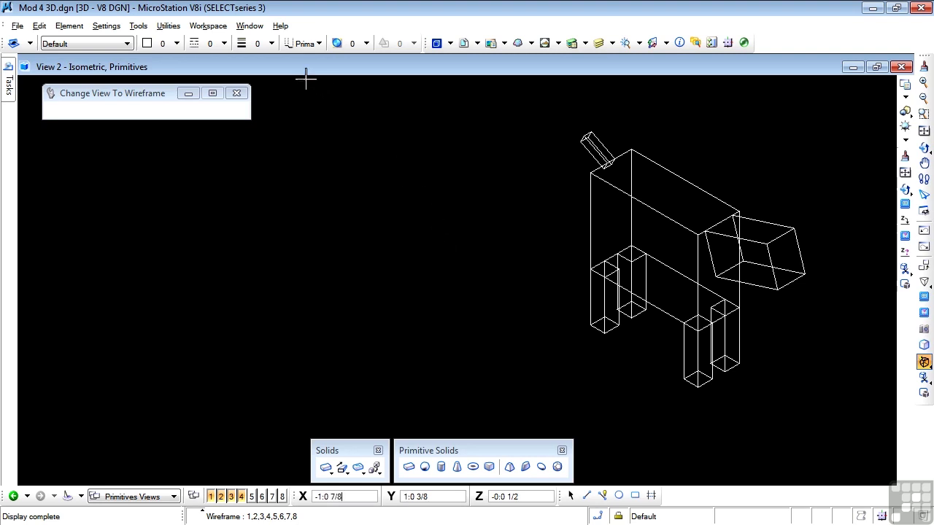
Open Visualization as a floating toolbox and place it beside Primitive Solids
left_click(139, 26)
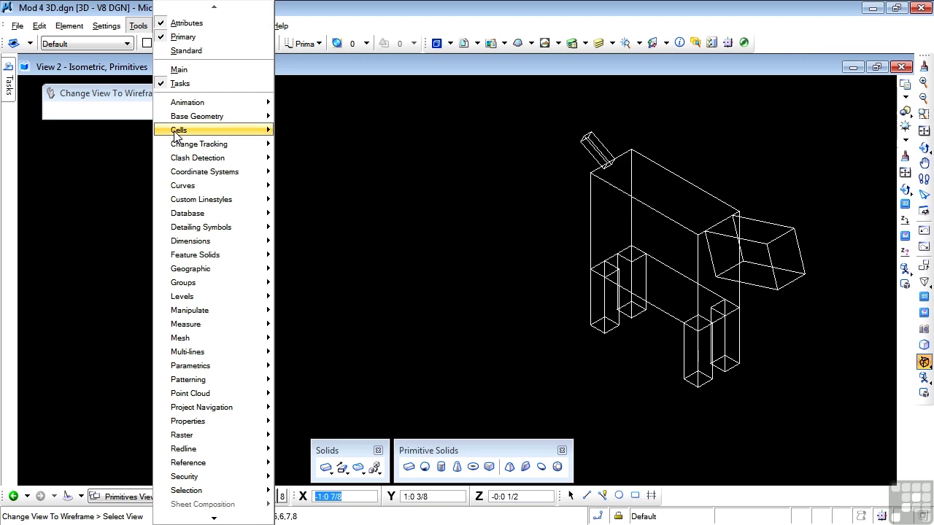
mouse_move(199, 512)
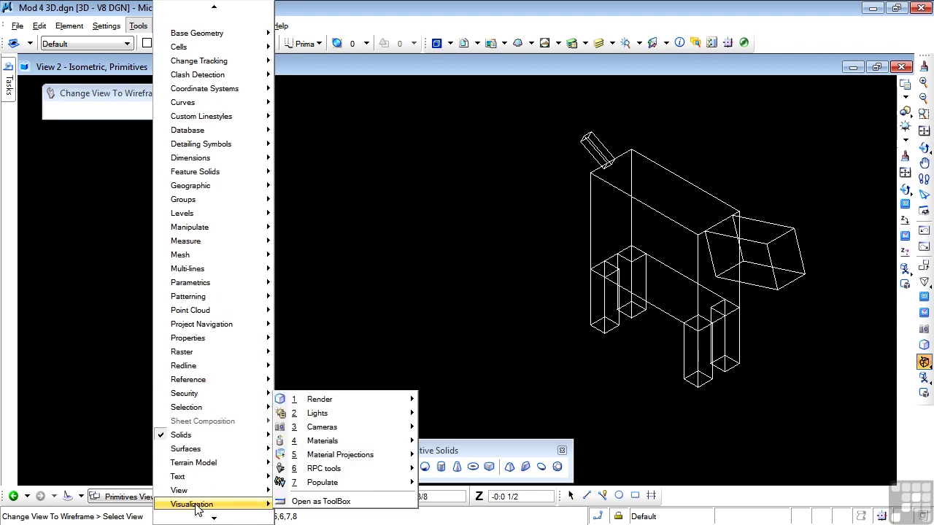
left_click(319, 502)
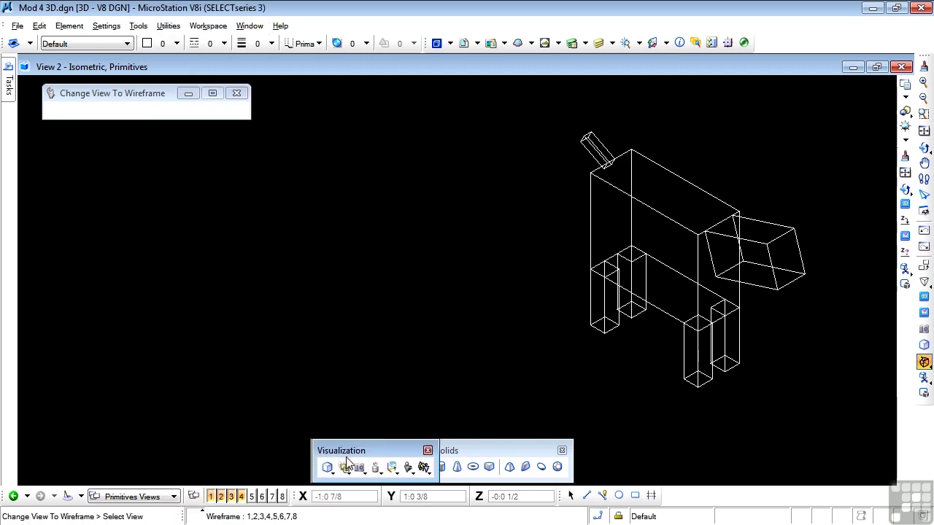
left_click_drag(372, 449, 620, 447)
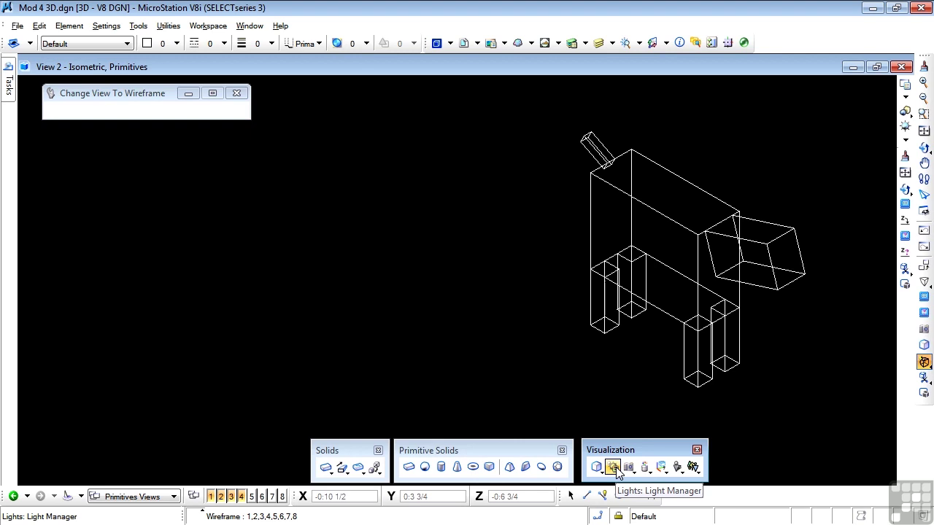
Open the Light Manager from the Visualization toolbox and move the dialog higher on screen
left_click(615, 469)
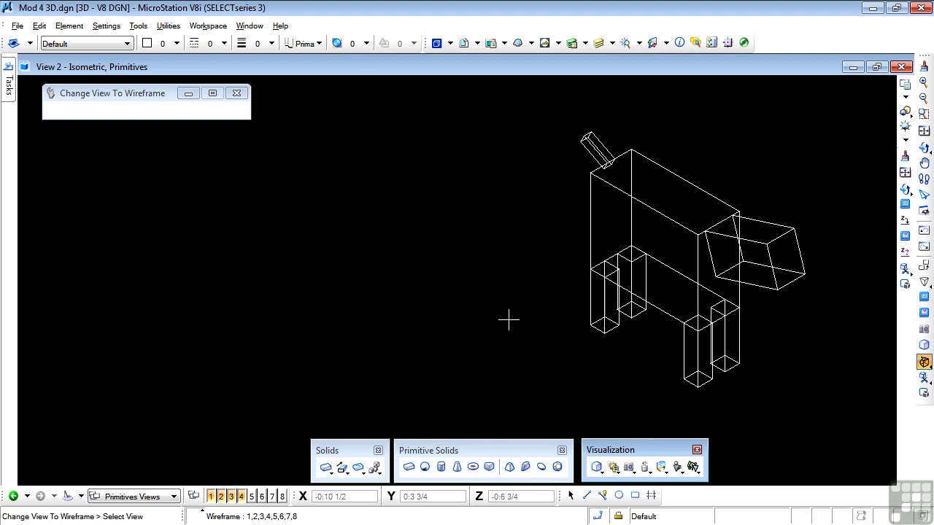
left_click(106, 28)
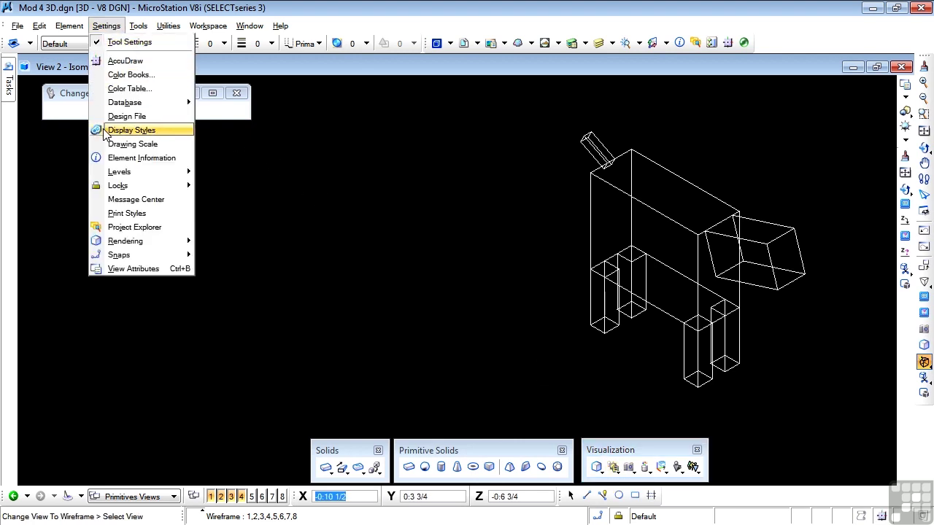
mouse_move(125, 243)
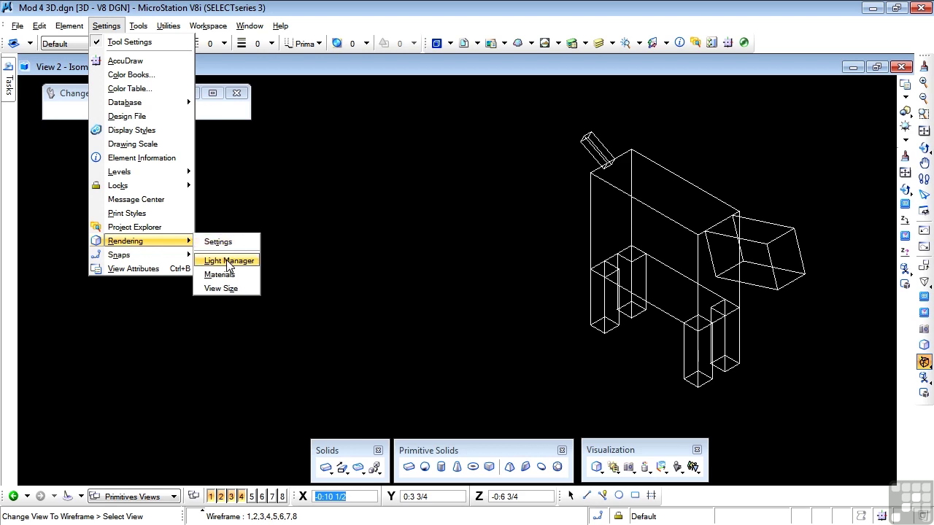
left_click(406, 296)
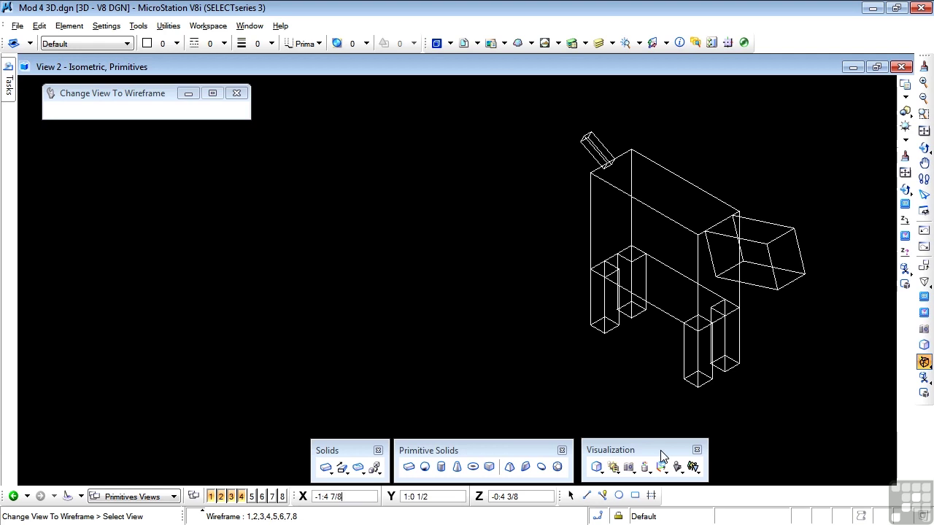
left_click(613, 468)
left_click_drag(244, 180, 257, 73)
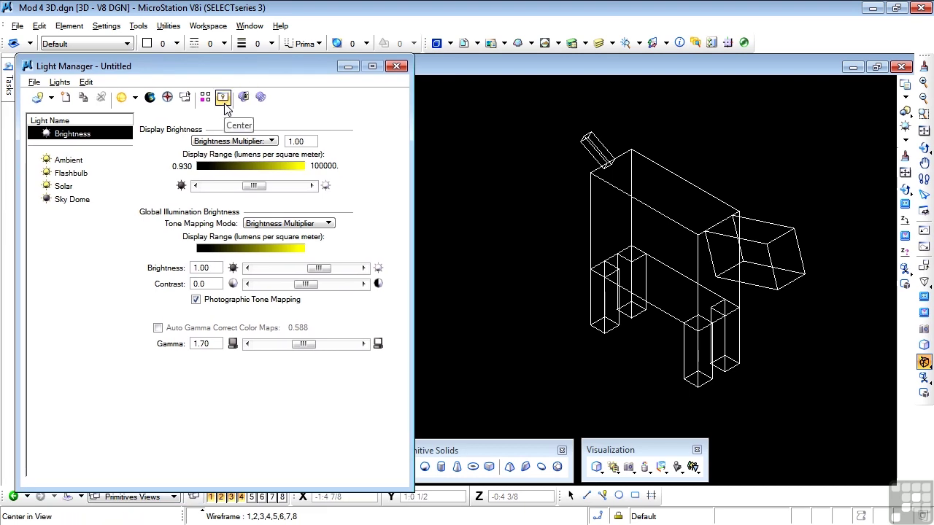
Inspect the Solar light, switching it off and back on, then show Ambient at 145 lux
left_click(50, 189)
left_click(48, 188)
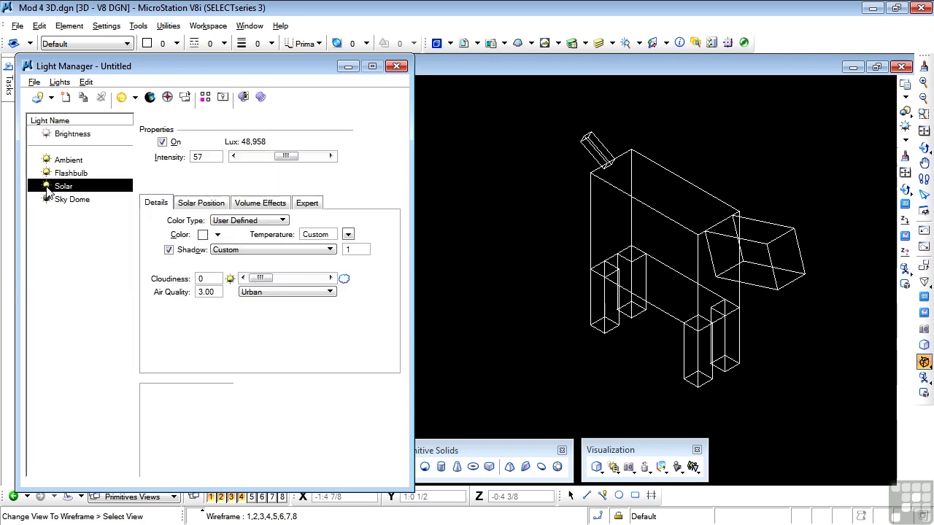
left_click(48, 187)
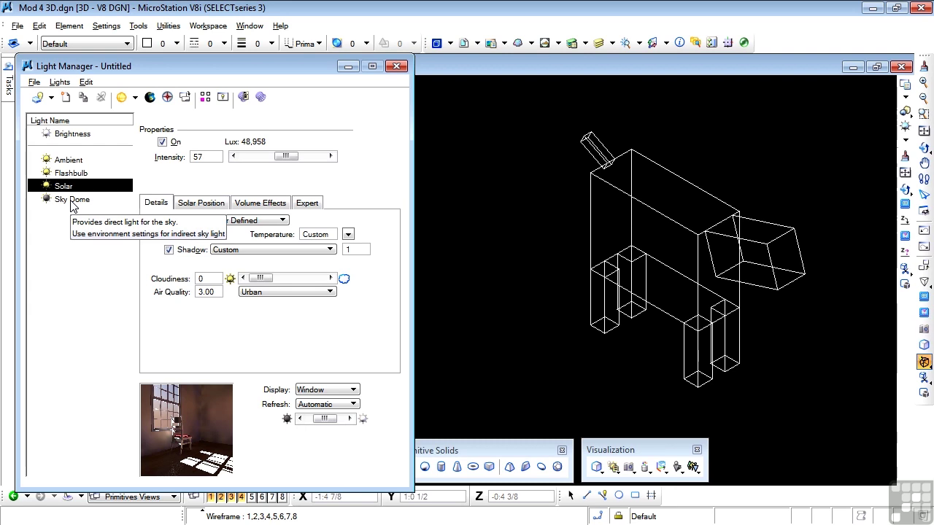
left_click(69, 162)
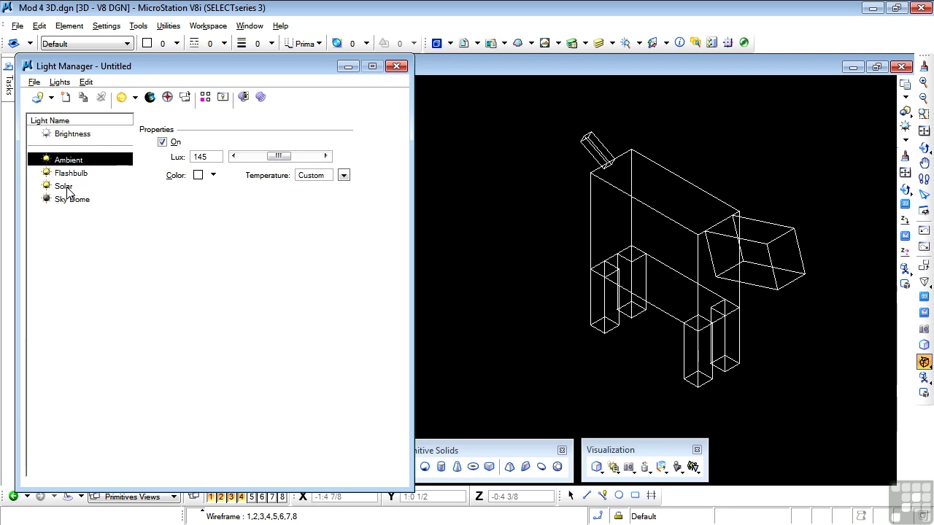
Smooth-shade the view and make all the dog's solids yellow
left_click(546, 205)
left_click(572, 496)
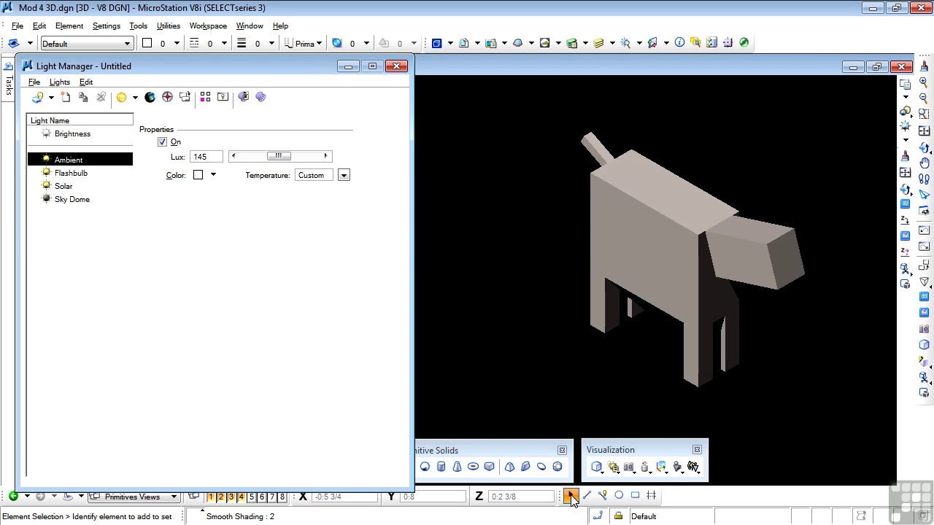
left_click_drag(860, 409, 551, 128)
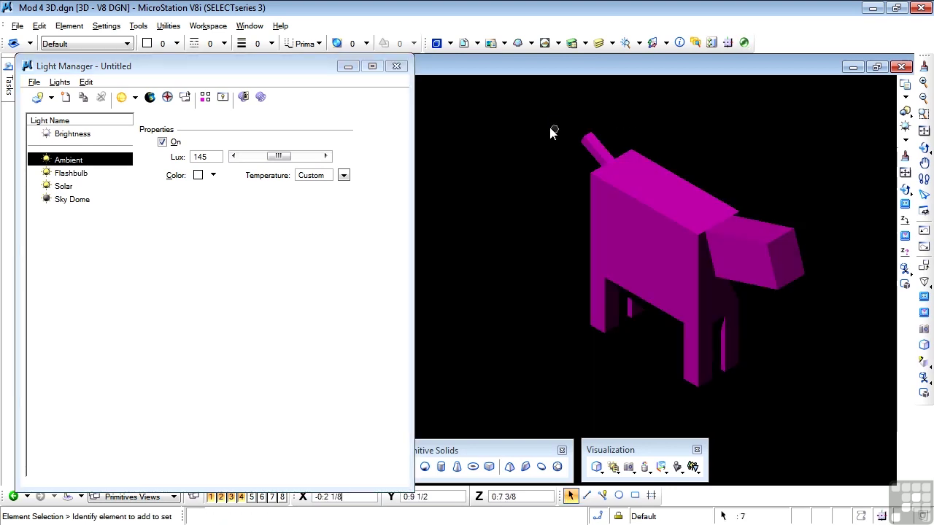
left_click(157, 43)
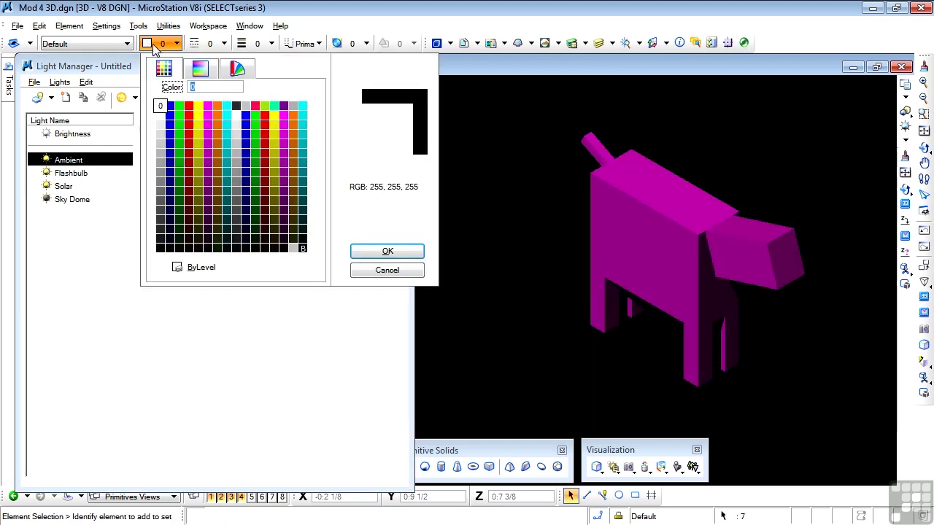
left_click(198, 107)
left_click(467, 246)
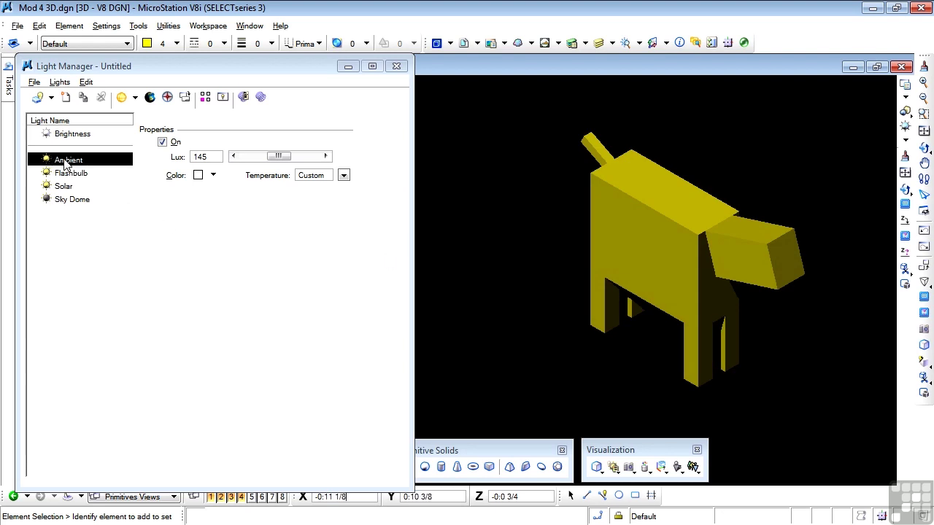
Raise the Ambient light to 310 lux and set the Flashbulb light to 215 lux
mouse_move(282, 159)
left_mouse_down()
mouse_move(263, 160)
mouse_move(303, 162)
mouse_move(284, 159)
left_mouse_up()
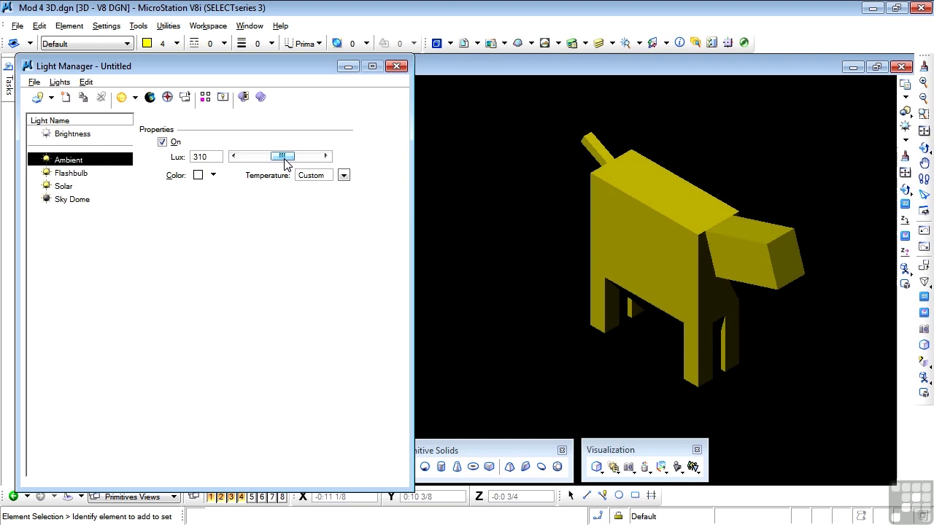
left_click(73, 174)
left_click_drag(273, 157, 253, 164)
left_click_drag(254, 161, 282, 156)
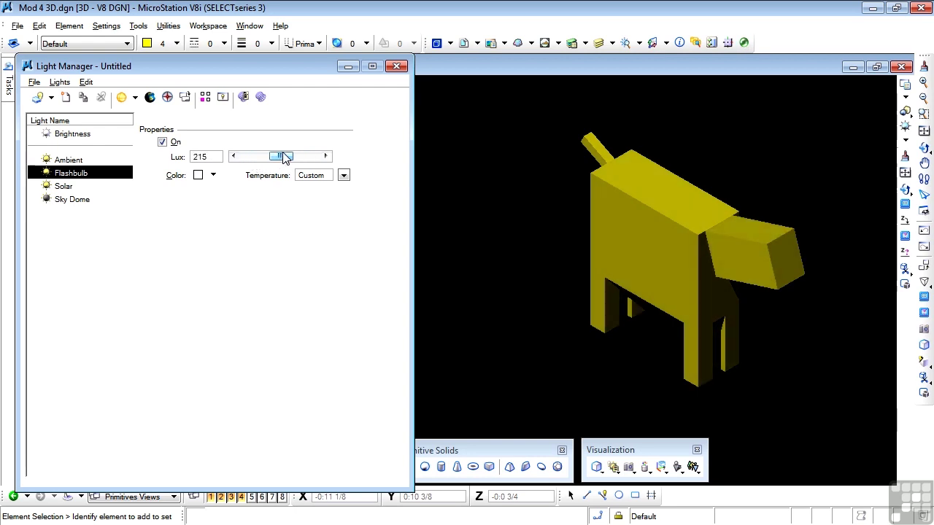
Dim Ambient to 100 lux and Flashbulb to 90 lux, then show Solar's intensity-57 settings
left_click(61, 187)
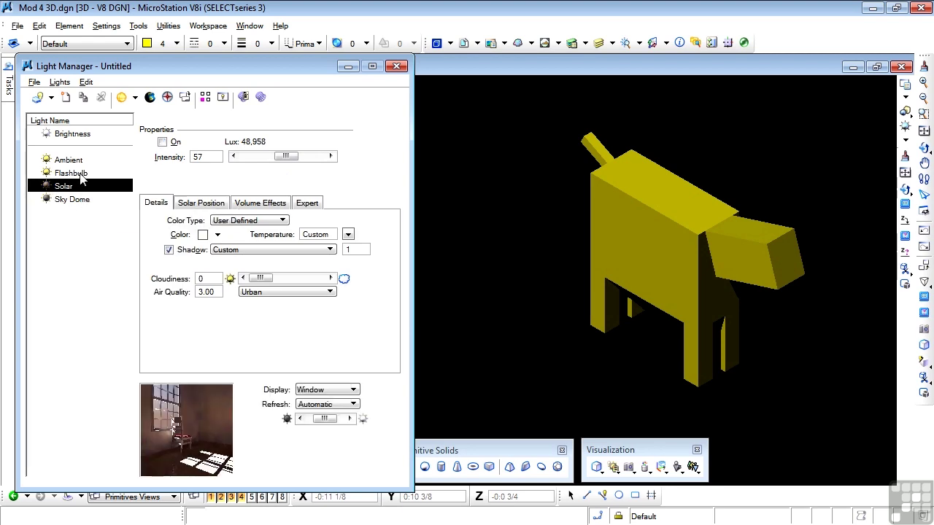
left_click(67, 161)
mouse_move(302, 157)
left_mouse_down()
mouse_move(258, 162)
mouse_move(310, 159)
mouse_move(299, 160)
left_mouse_up()
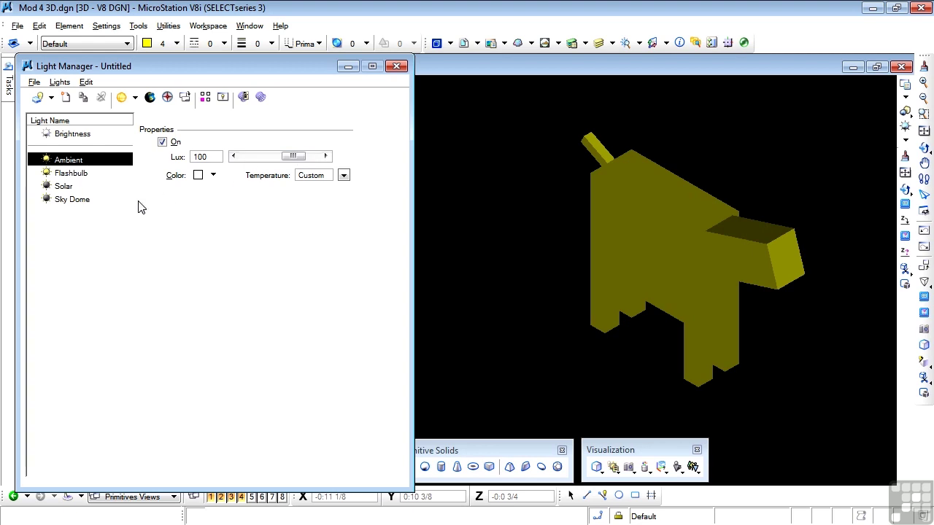
left_click(73, 176)
mouse_move(305, 161)
left_mouse_down()
mouse_move(260, 159)
mouse_move(297, 161)
left_mouse_up()
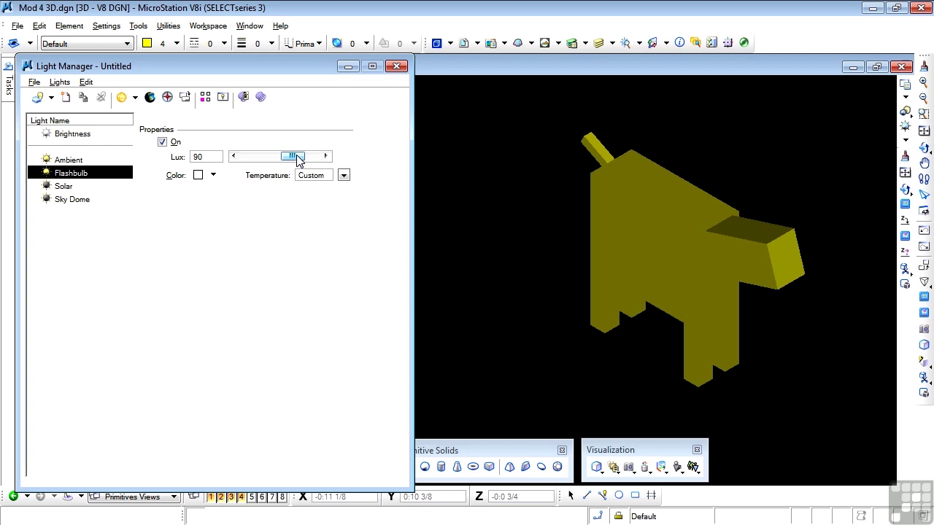
left_click(51, 187)
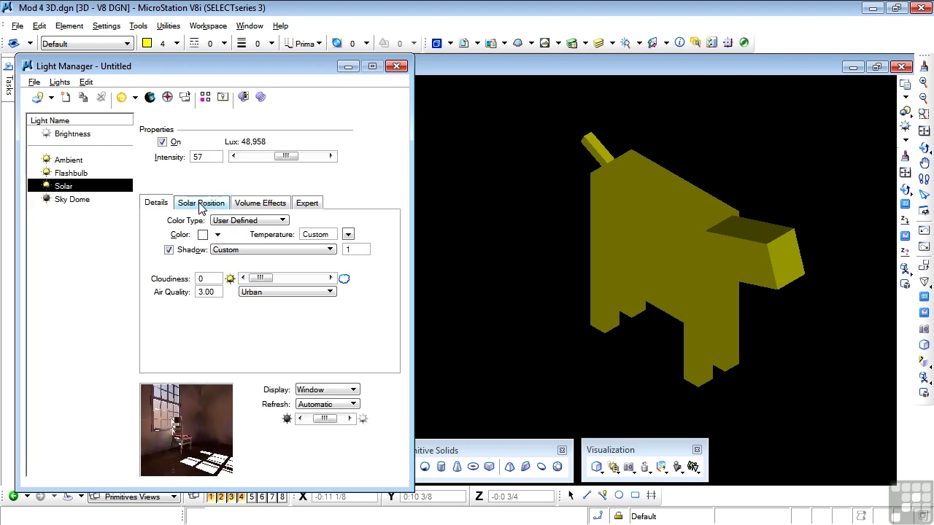
Keep the Solar position type as Direction with azimuth 240.83° and altitude 53.972°
left_click(202, 207)
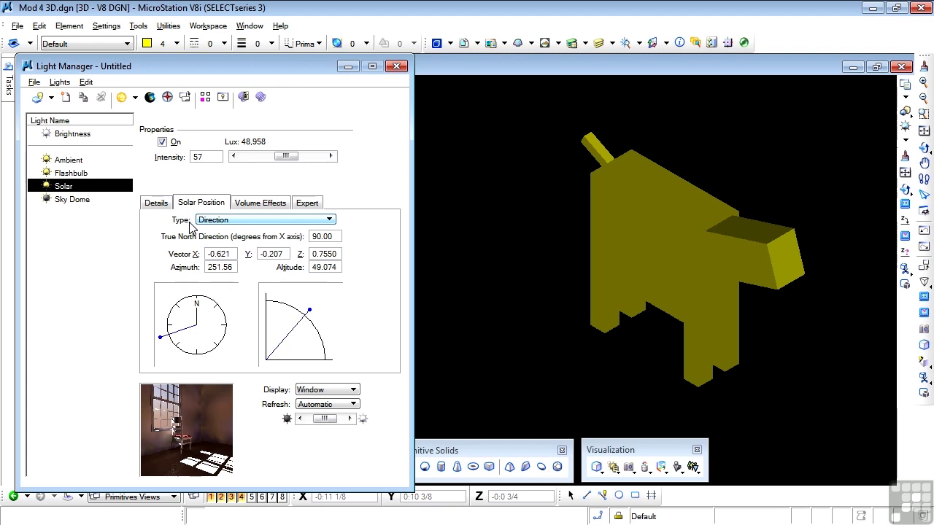
left_click(241, 221)
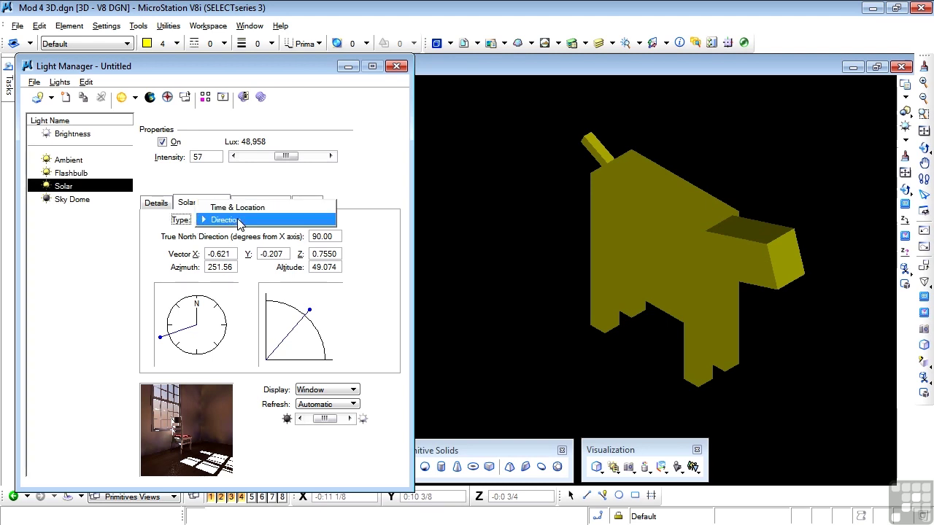
left_click(237, 221)
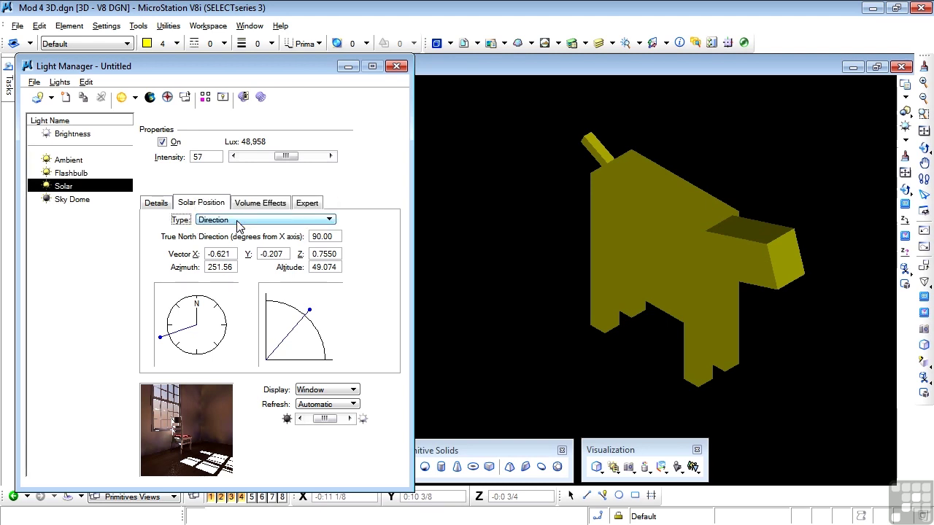
left_click(307, 310)
left_click_drag(308, 309, 295, 298)
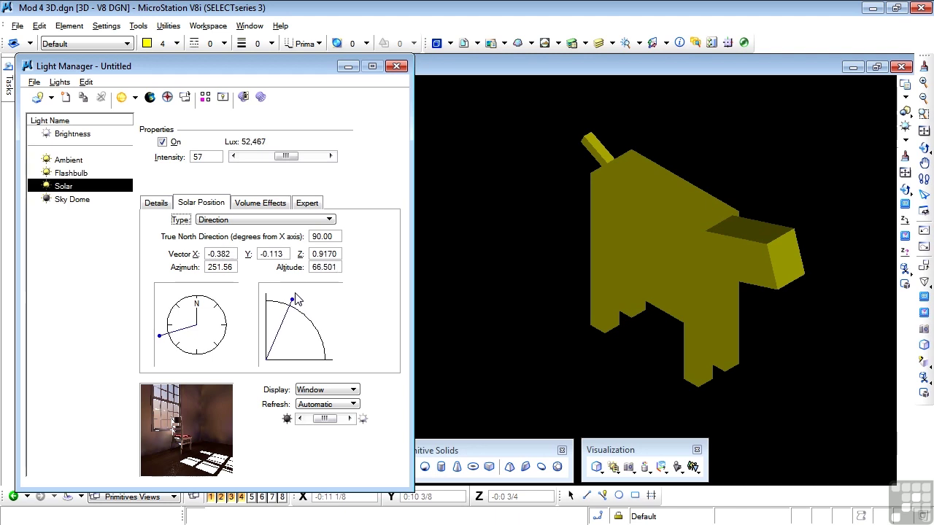
left_click_drag(160, 337, 213, 360)
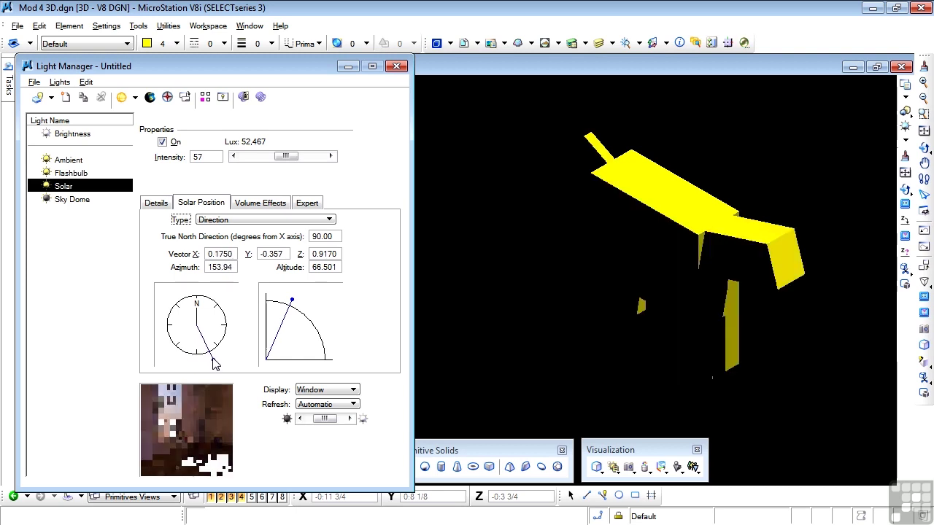
left_click_drag(214, 360, 164, 313)
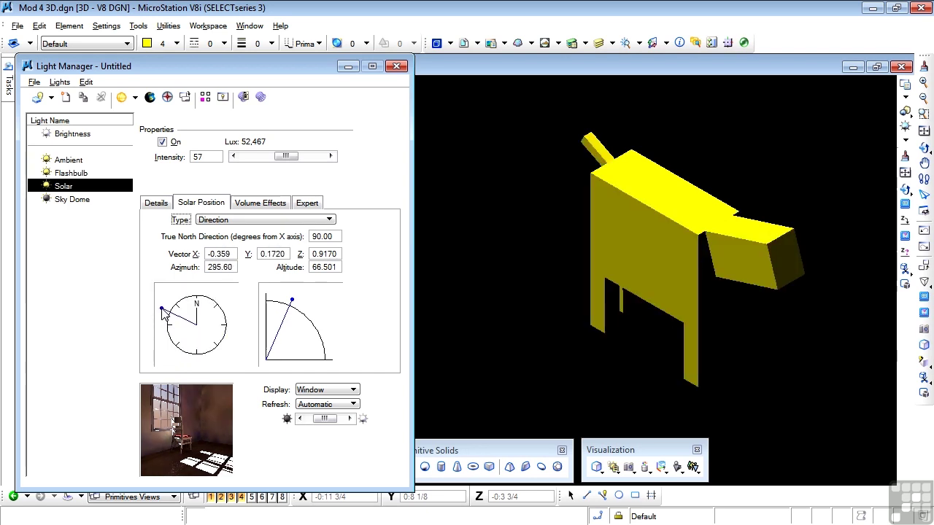
left_click_drag(163, 313, 168, 349)
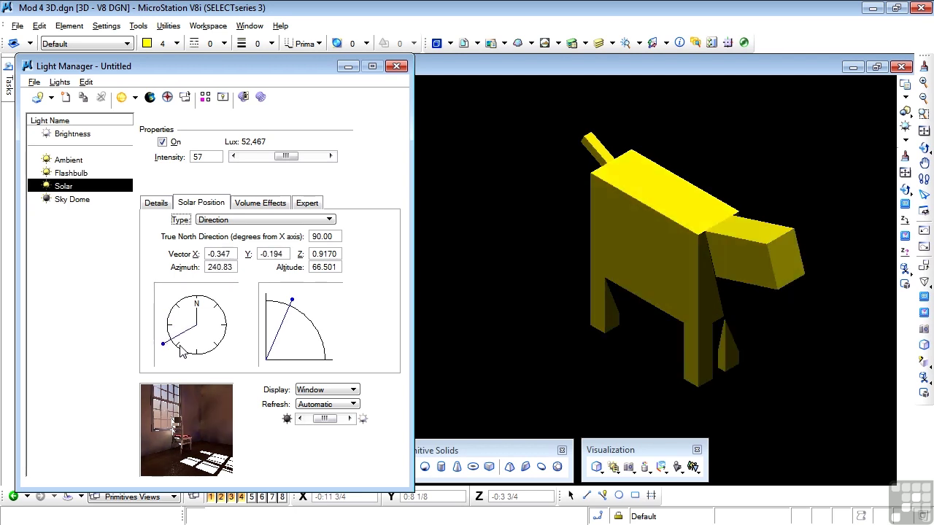
left_click(297, 301)
left_click_drag(299, 303, 307, 310)
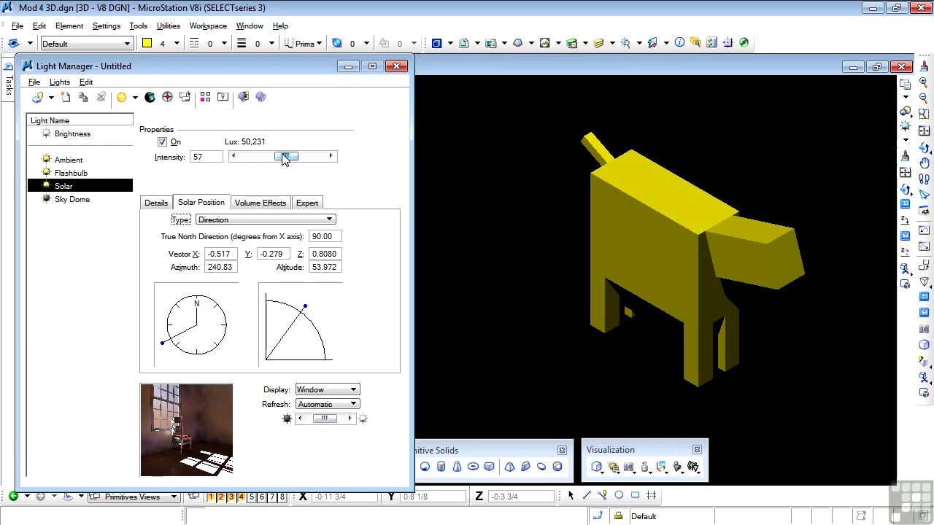
Set Solar intensity to 70 and the display brightness multiplier to 2.10, then close Light Manager
mouse_move(284, 161)
left_mouse_down()
mouse_move(311, 162)
mouse_move(258, 162)
mouse_move(296, 160)
left_mouse_up()
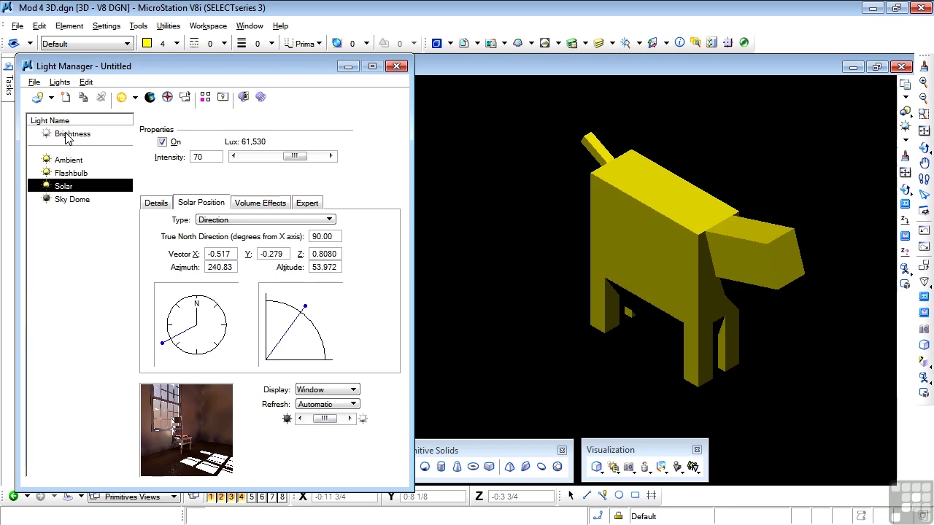
left_click(67, 135)
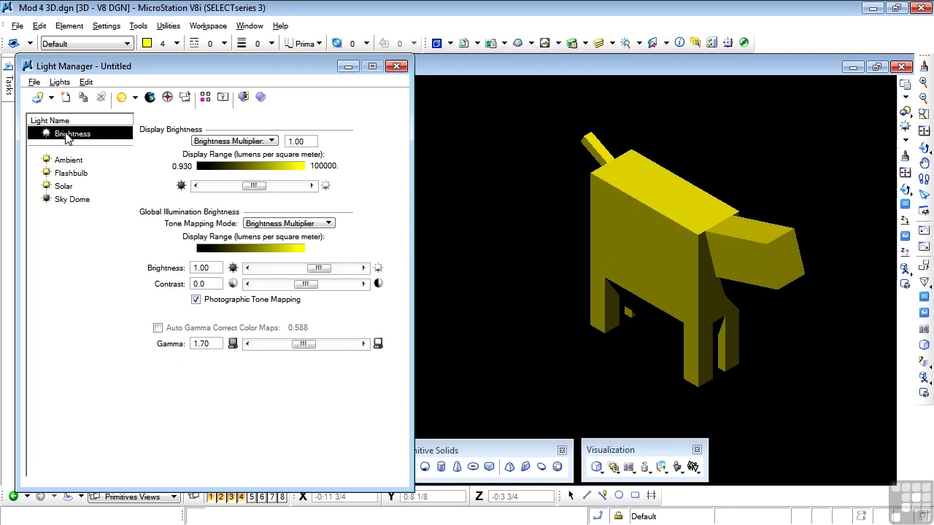
mouse_move(253, 187)
left_mouse_down()
mouse_move(271, 187)
mouse_move(223, 190)
mouse_move(282, 190)
mouse_move(267, 188)
left_mouse_up()
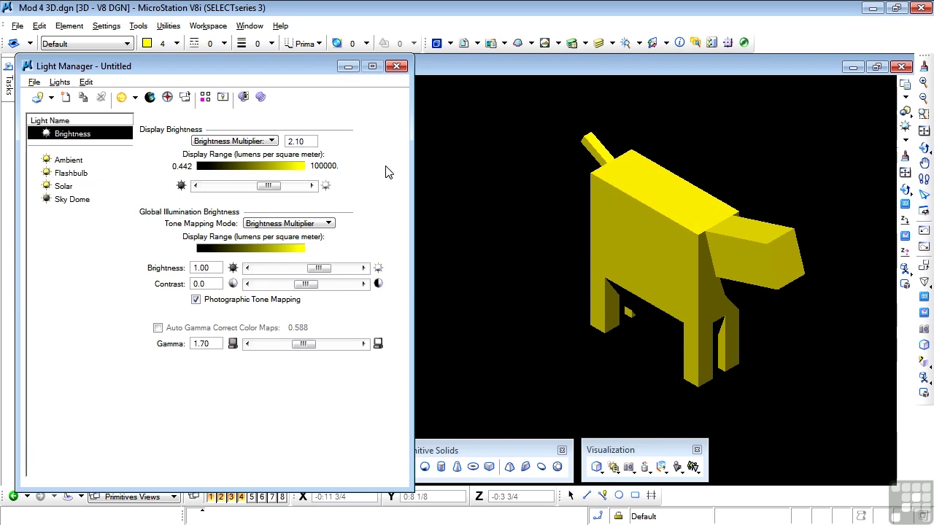
left_click(396, 66)
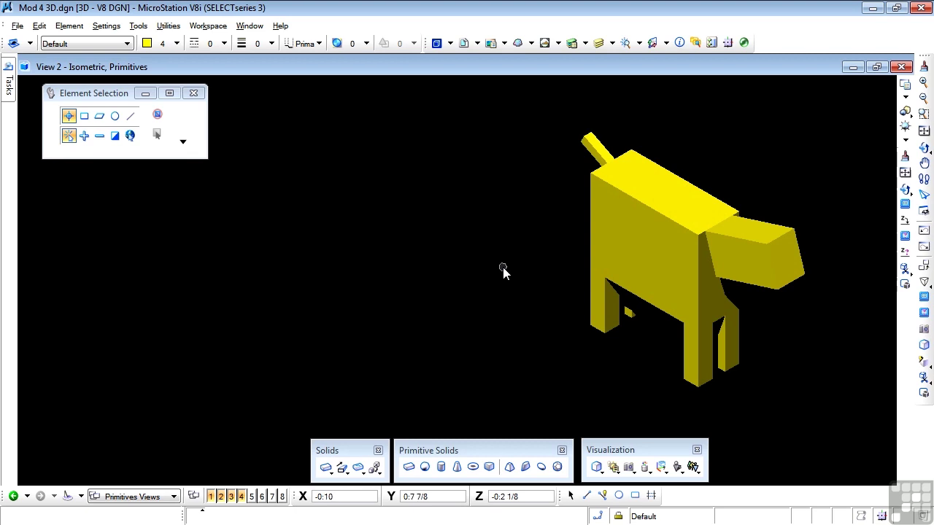
Activate the Slab Solid tool from the Primitive Solids toolbox
left_click(408, 467)
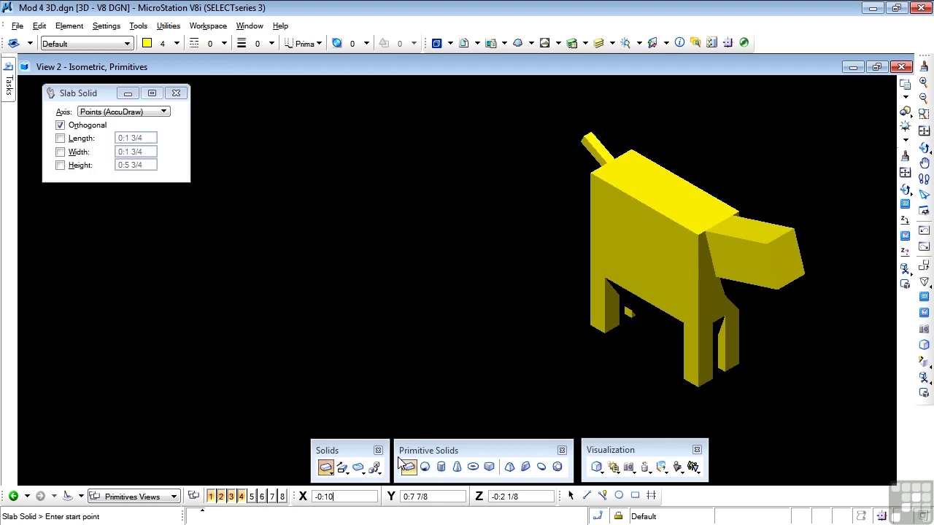